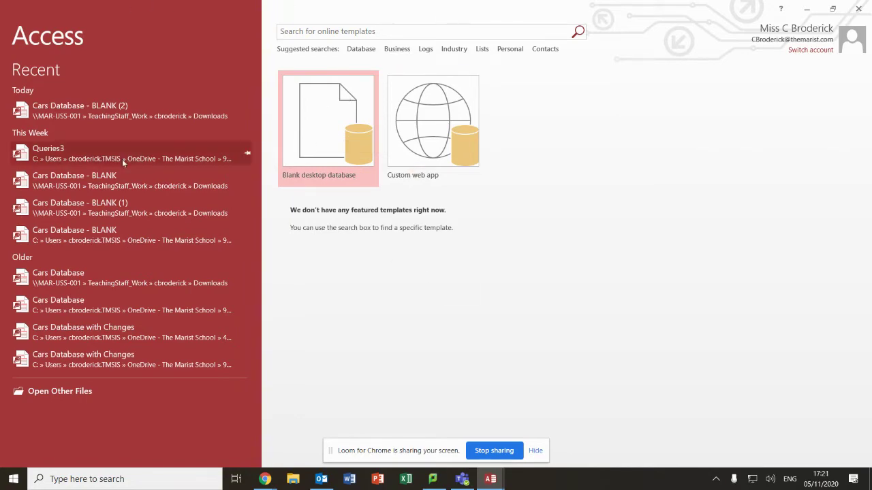
Start a blank desktop database and dismiss the folder error message
click(323, 119)
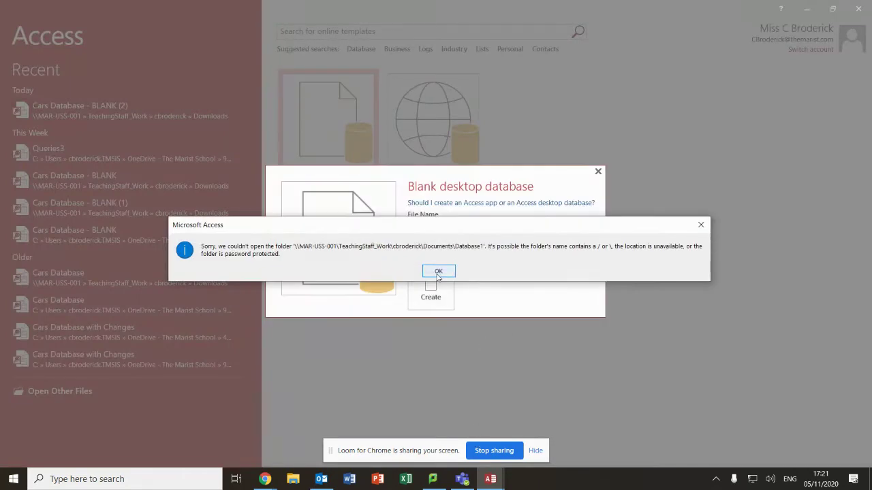
click(439, 271)
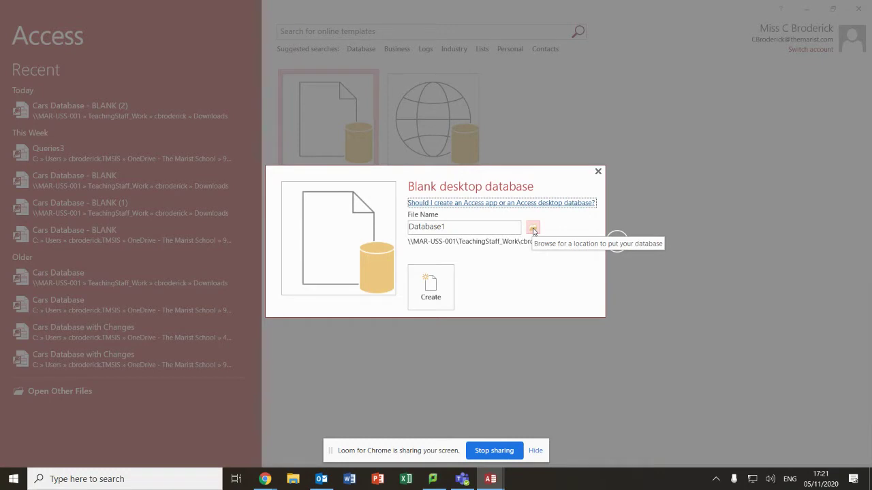
Save the new database as 'Practice Database' in OneDrive > 3) Year 9 > Unit 2 Palm School Database
click(533, 231)
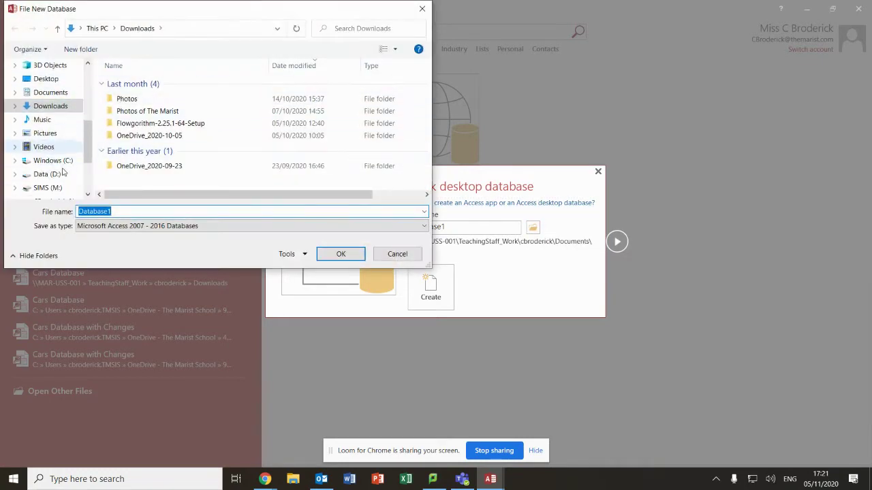
scroll(62, 173, down, 2)
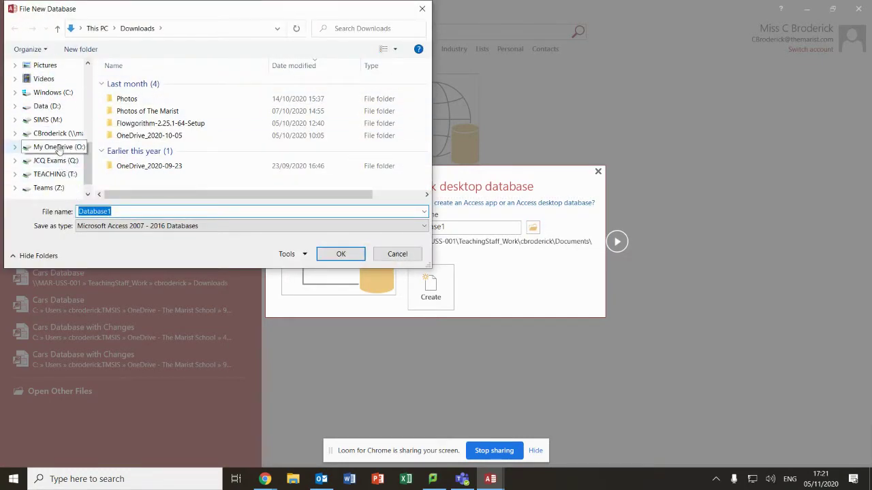
scroll(60, 151, up, 5)
click(47, 143)
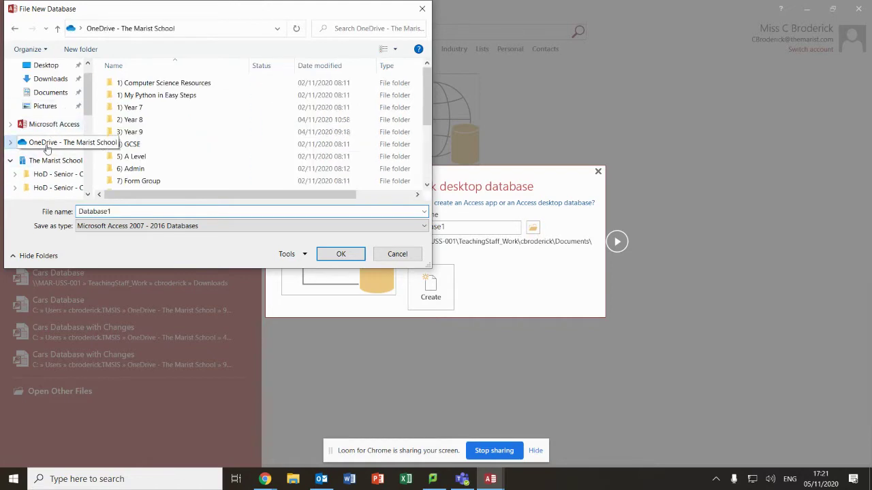
double_click(143, 133)
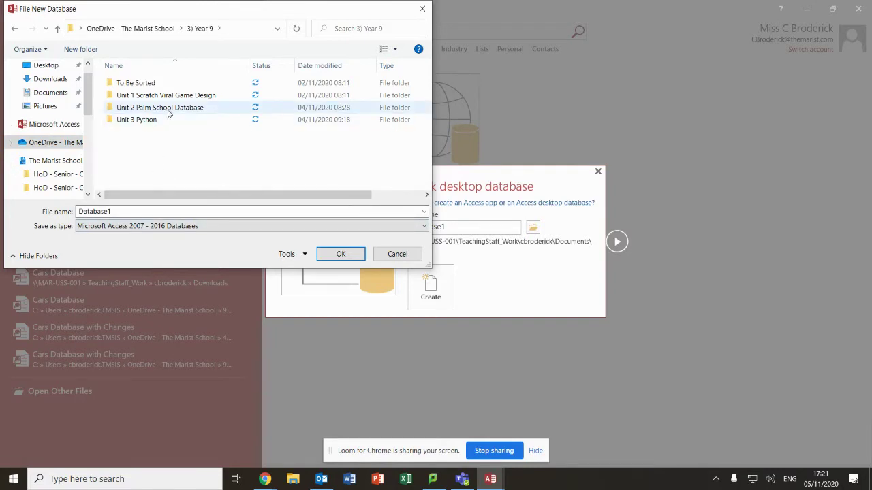
double_click(169, 109)
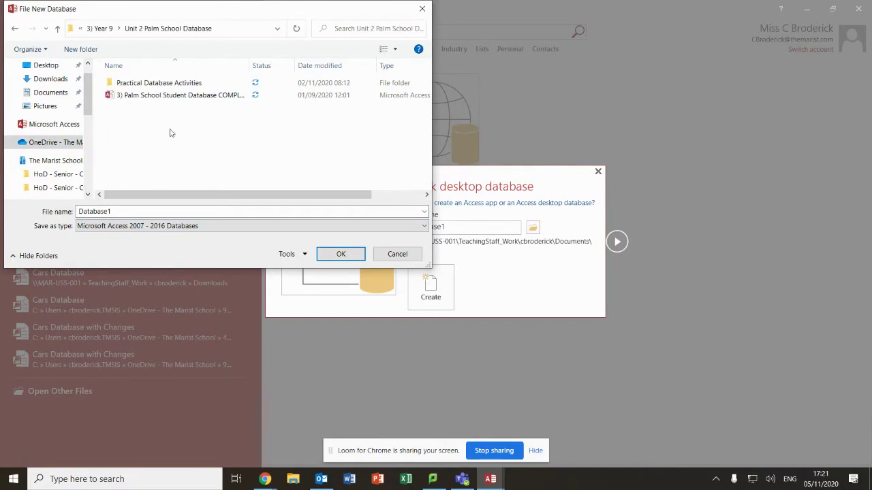
double_click(124, 212)
text(Practice )
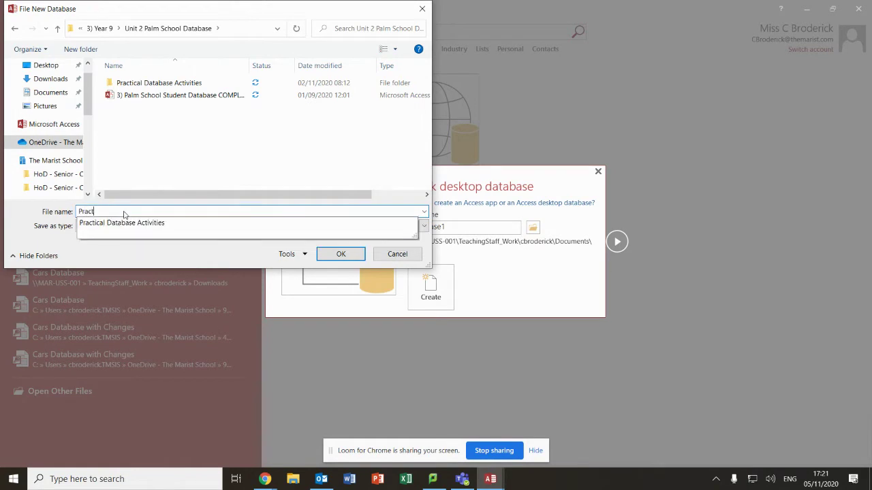
text(Databas)
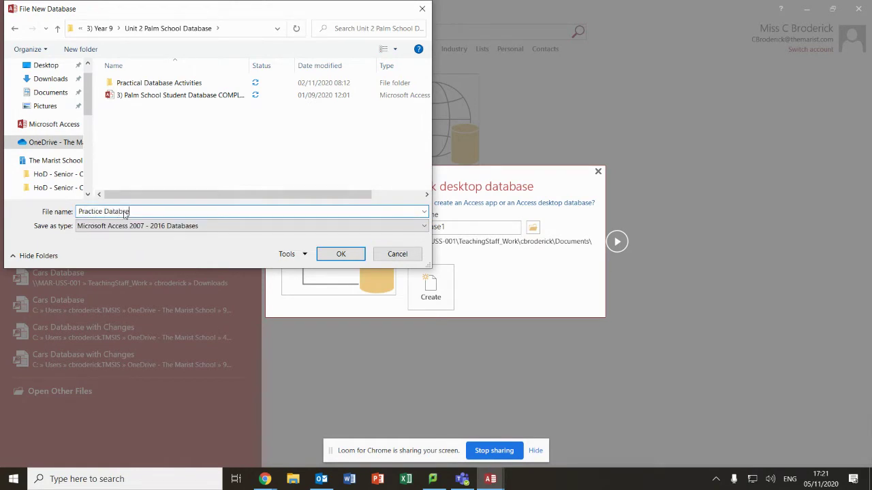
text(e)
key(Return)
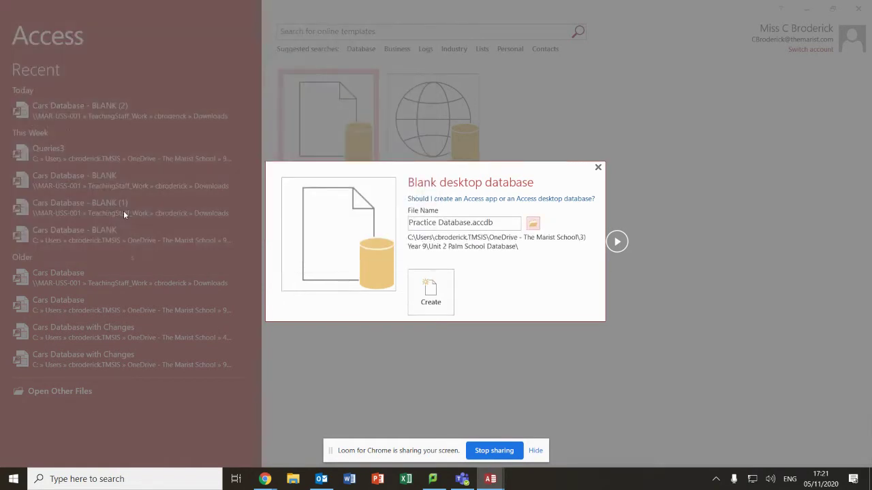
Create the database, switch Table1 to Design View and name the table Employees
click(437, 283)
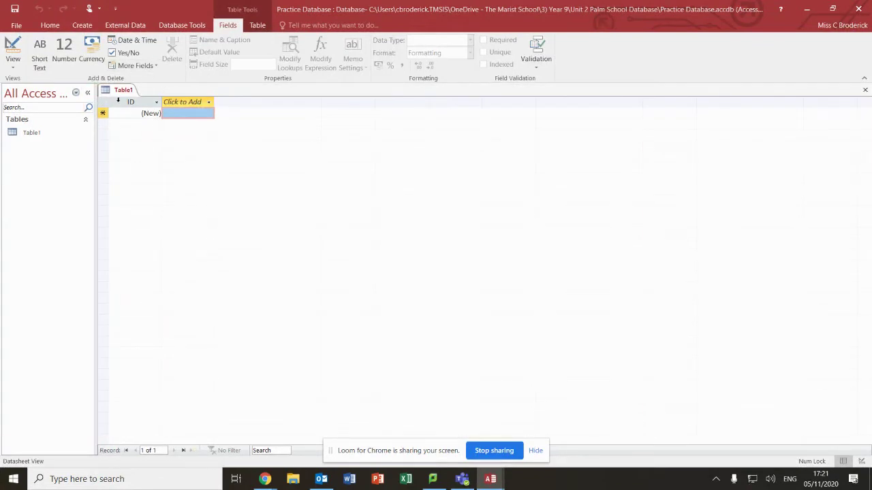
click(12, 46)
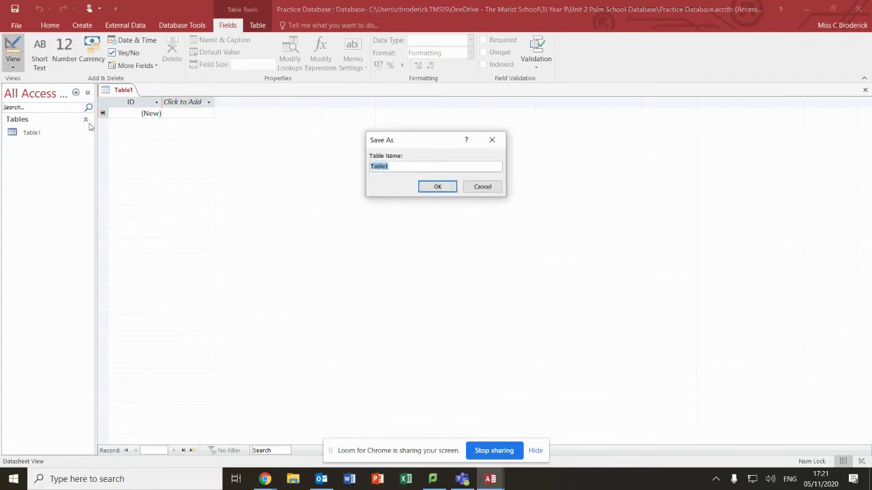
text(Employees)
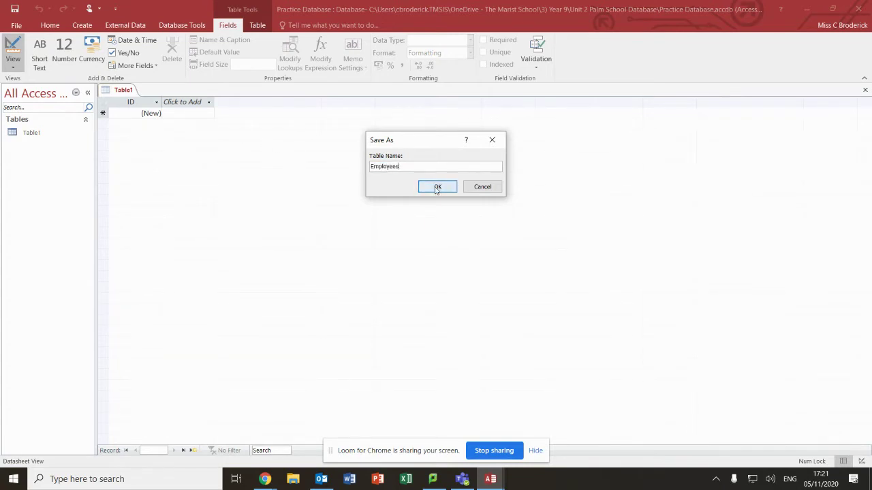
Save the table as Employees and name the first field Teacher ID
click(437, 186)
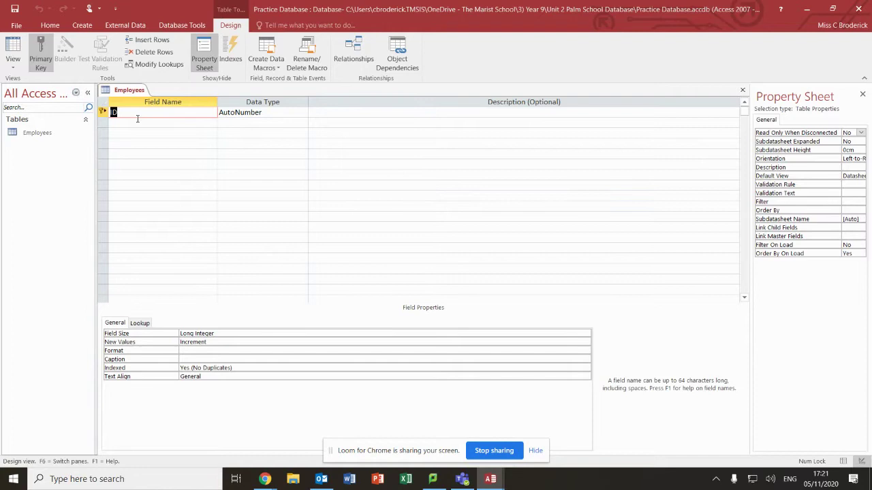
text(Tea)
text(cher_IDs)
key(BackSpace)
key(BackSpace)
text(D)
Add the First Name, Surname, Phone Number and Data of Birth fields
click(156, 123)
text(F)
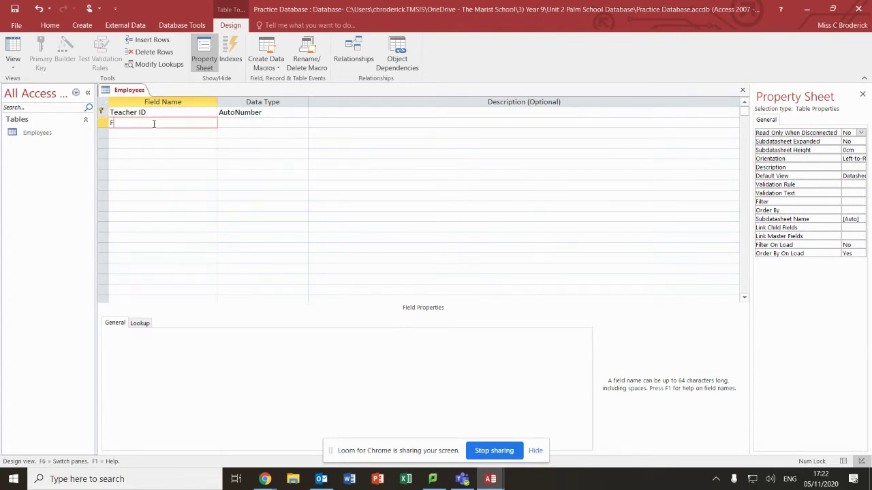
text(irst Name)
key(Down)
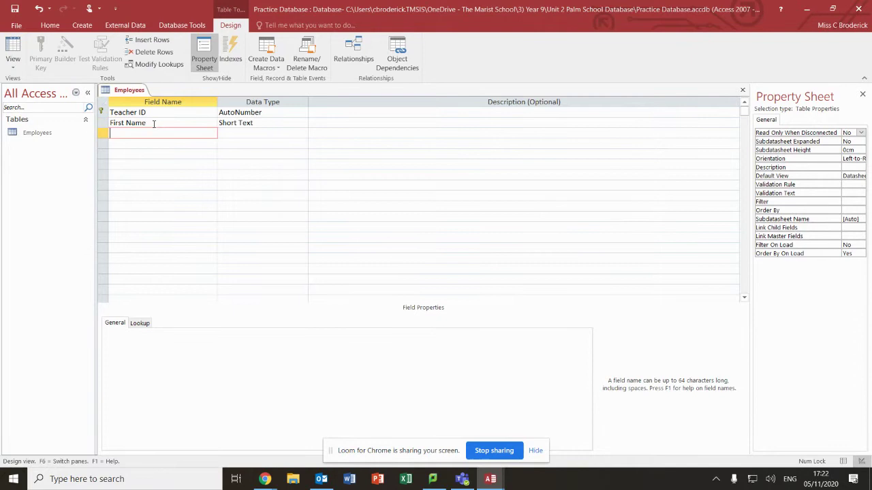
text(Surname)
key(Down)
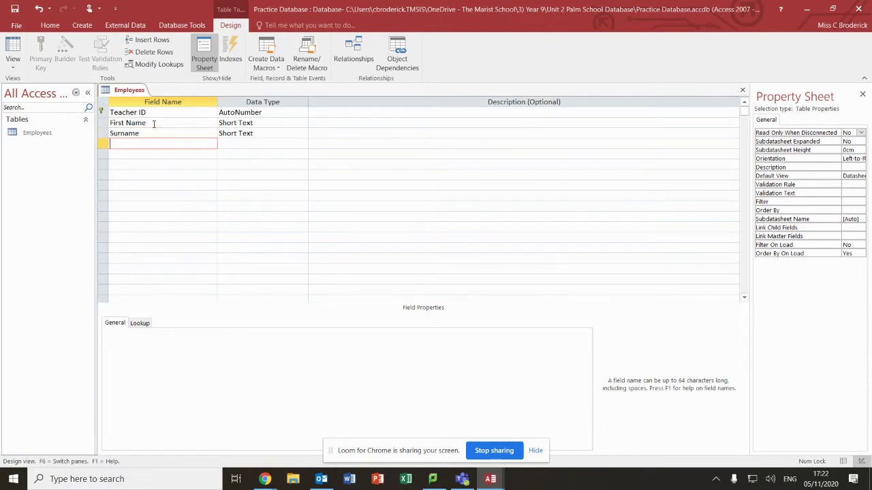
text(Phone Number)
key(Down)
text(Data of Birth)
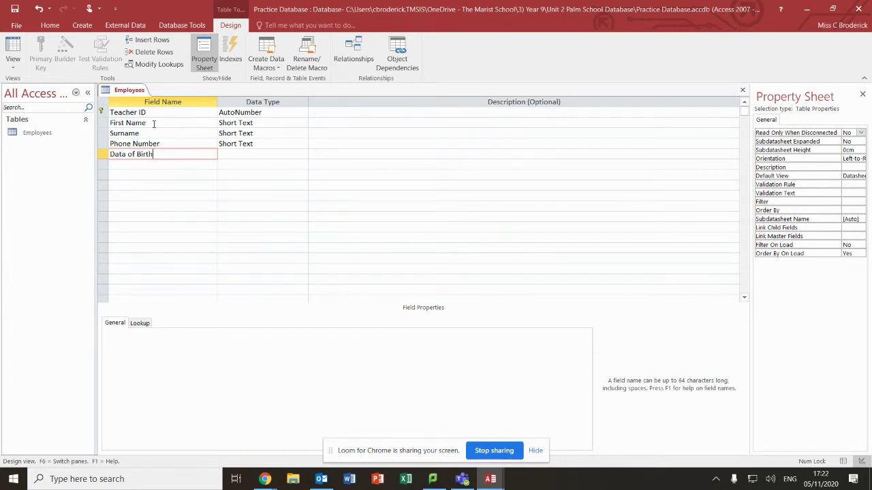
key(Down)
Add the Address Line 1, Address Line 2, Town/City, County and Gender fields as Short Text
text(Add)
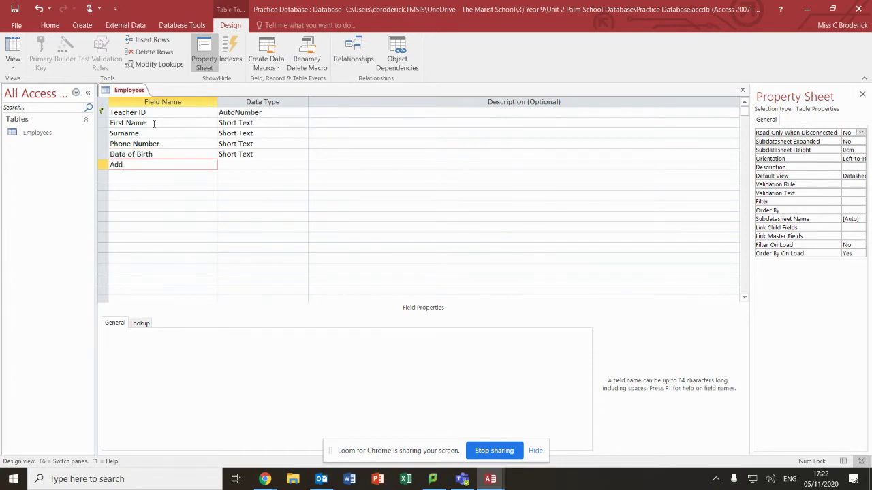
text(ress Line 1)
key(Down)
text(Address )
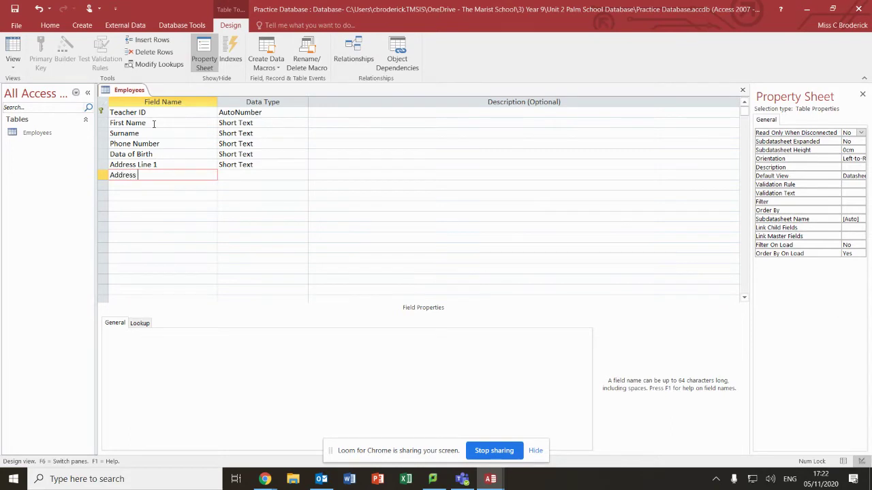
text(Line 2)
key(Down)
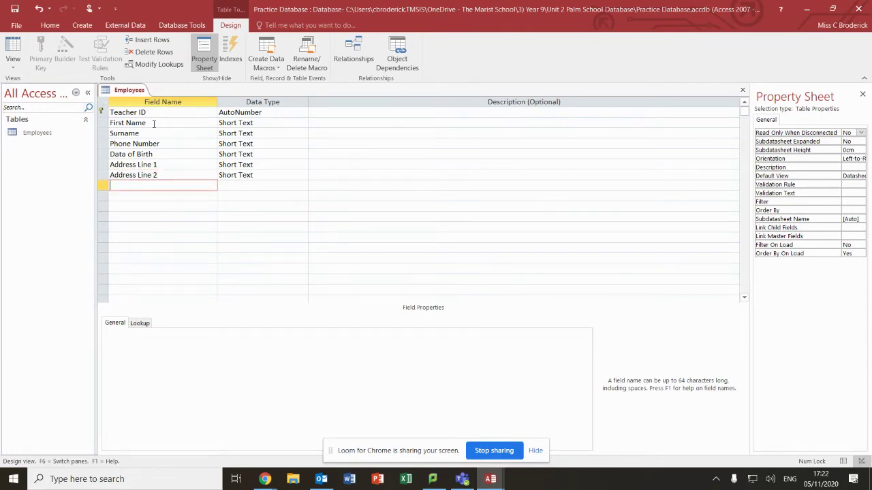
text(Town/City)
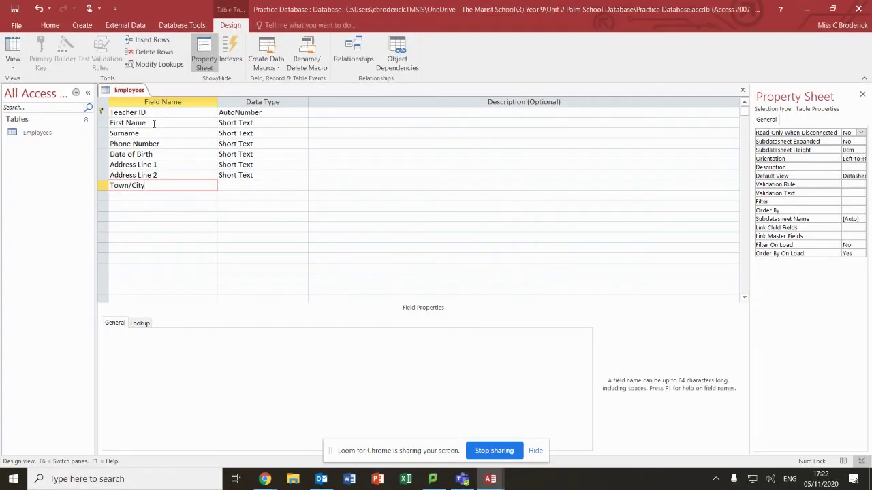
key(Down)
text(Cou)
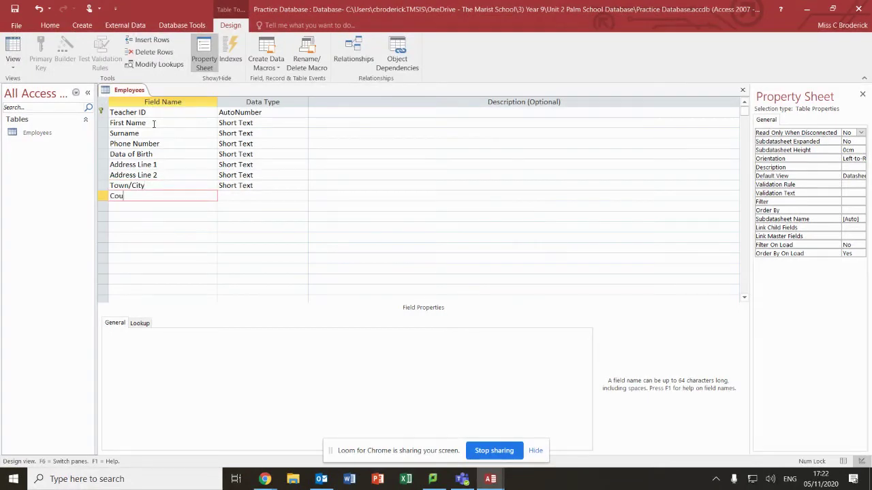
text(ntr)
key(Down)
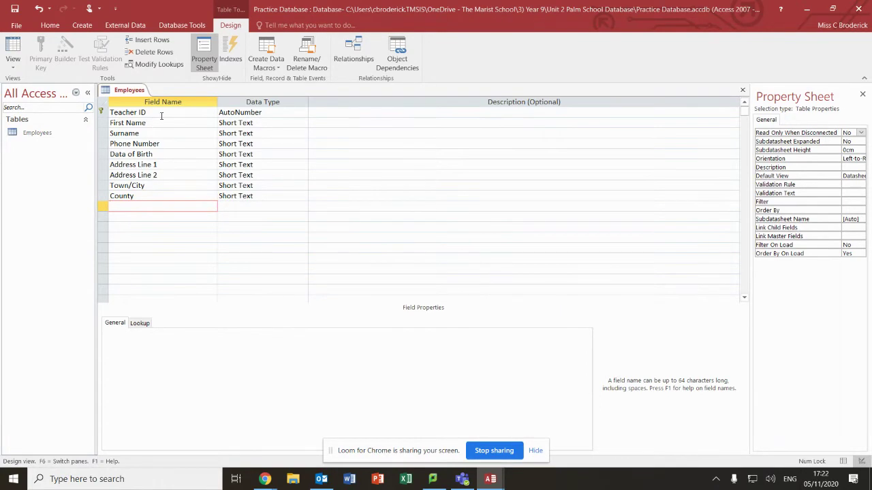
text(Gender)
key(Tab)
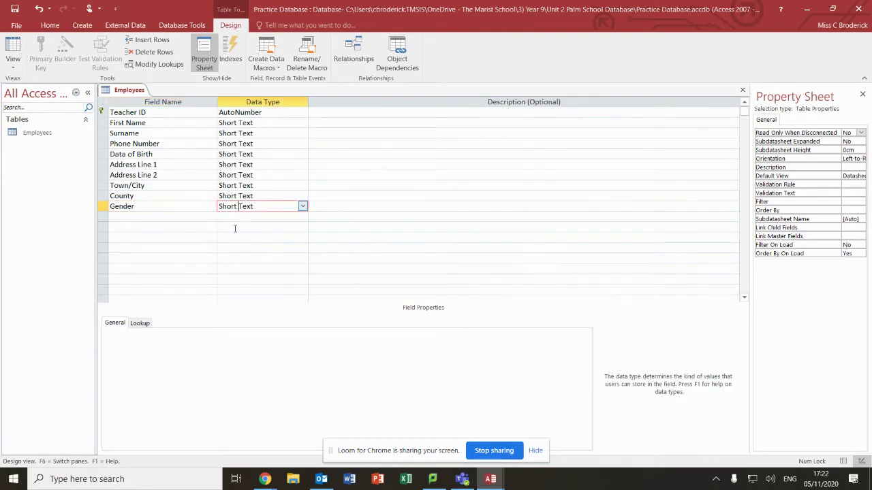
Set the field size of First Name to 20 and Surname to 25
click(270, 124)
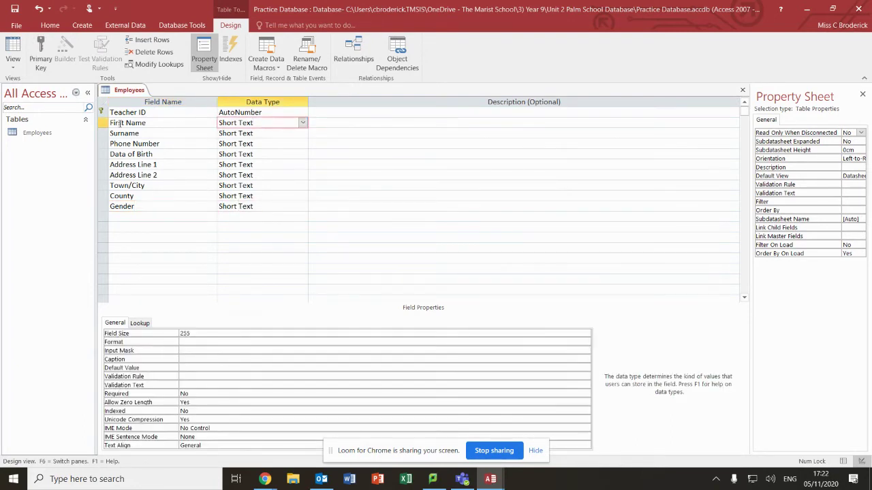
double_click(181, 334)
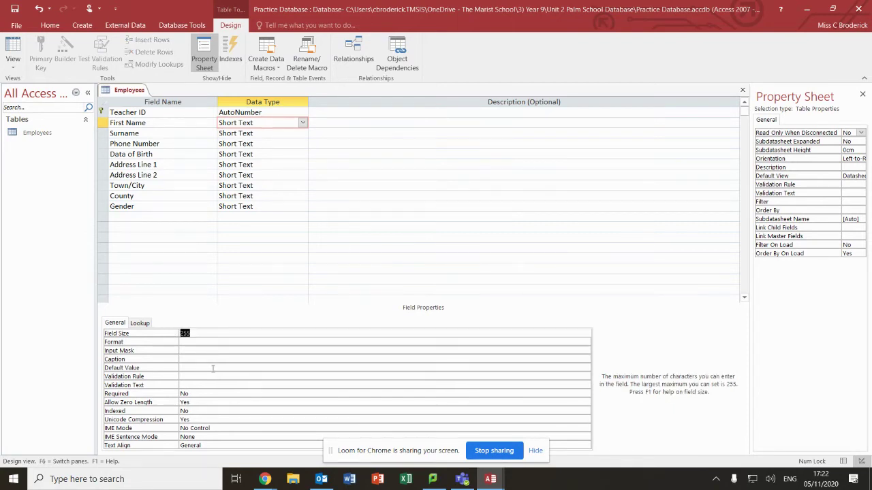
text(20)
click(272, 133)
double_click(184, 333)
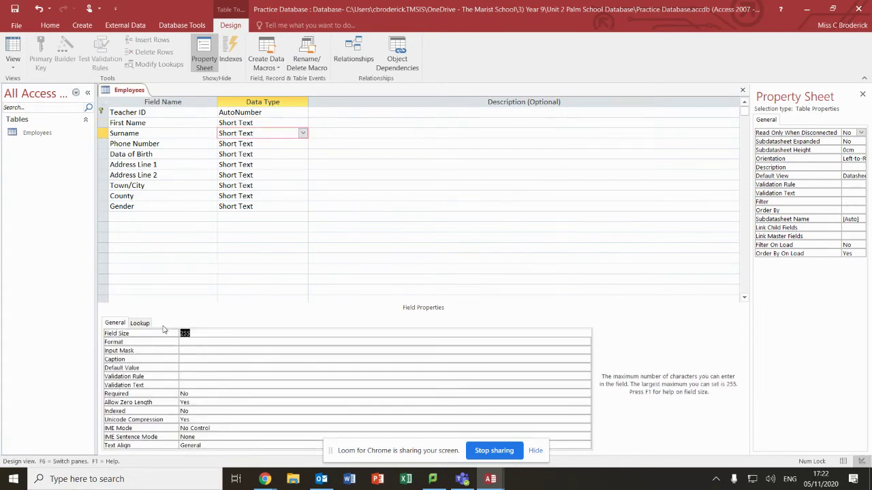
text(25)
click(256, 144)
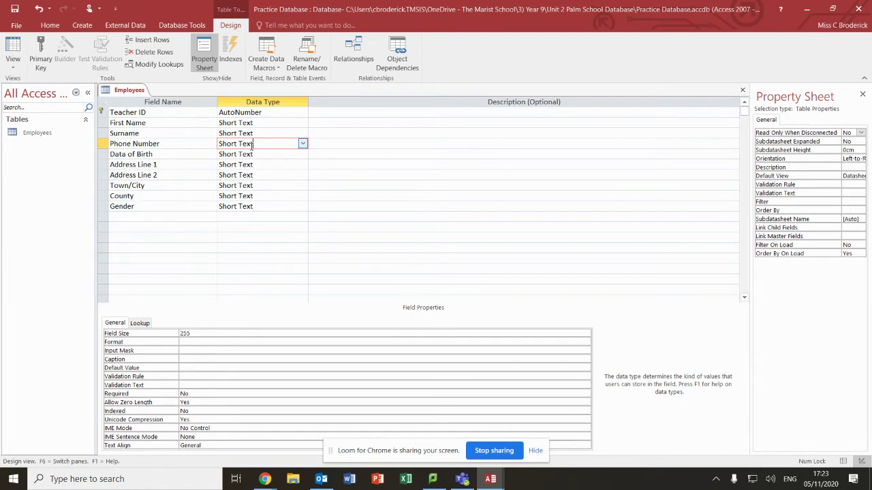
Change the Data of Birth field's data type to Date/Time
click(253, 155)
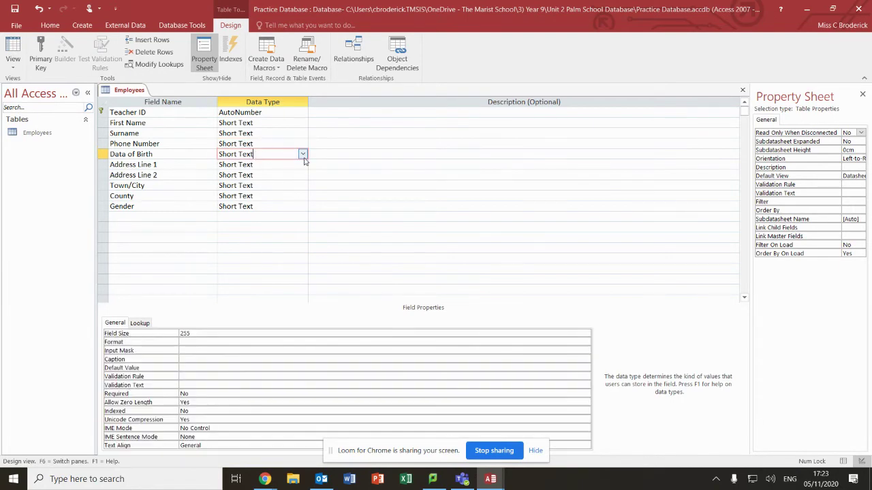
click(303, 155)
click(257, 196)
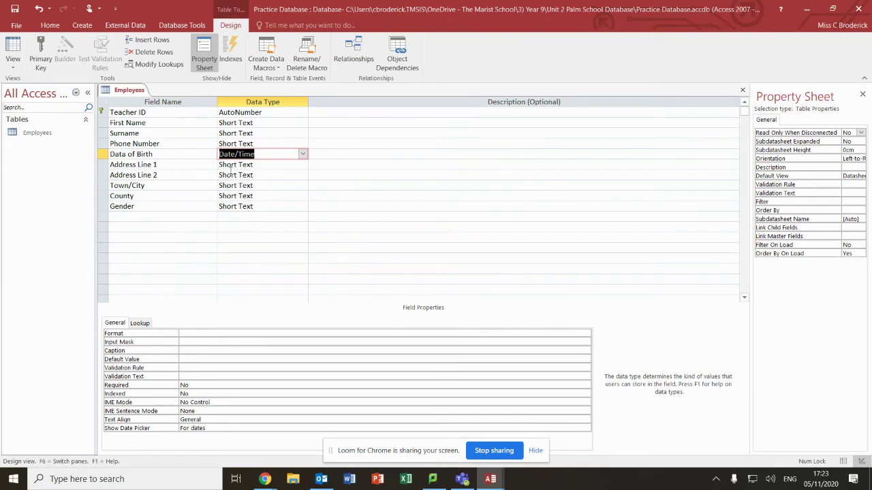
click(252, 205)
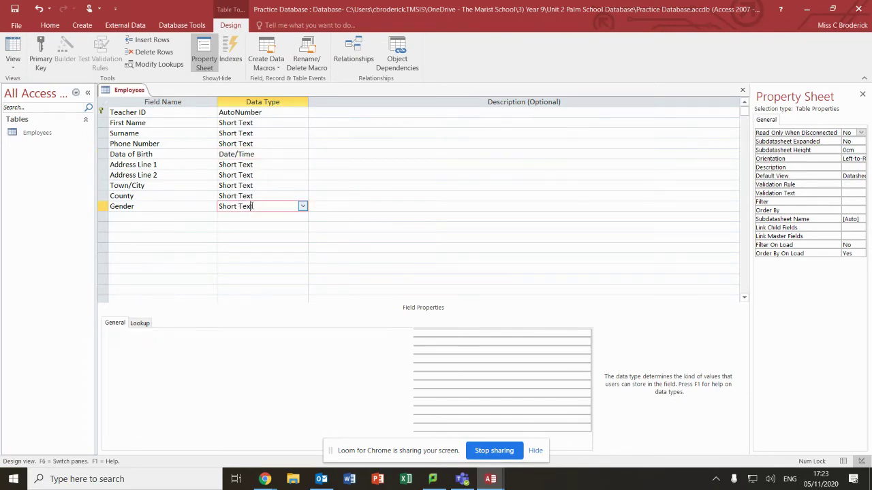
click(302, 206)
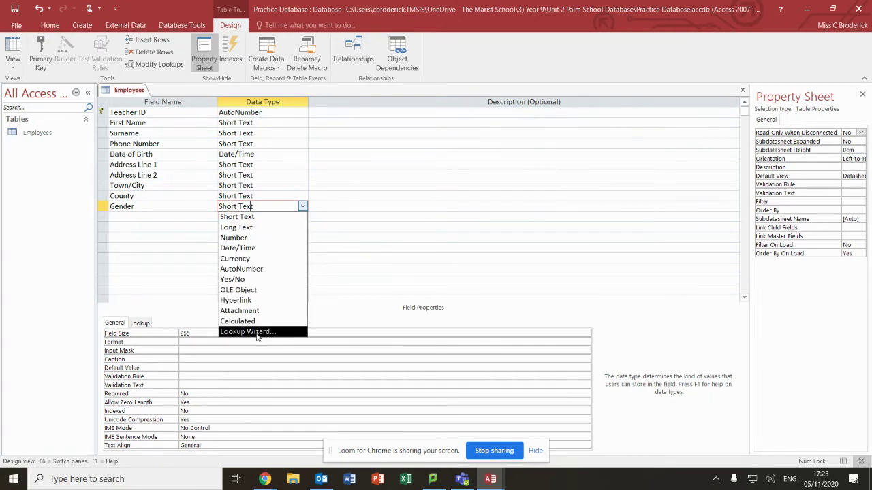
Turn Gender into a Lookup Wizard field with typed values Male and Female
click(257, 334)
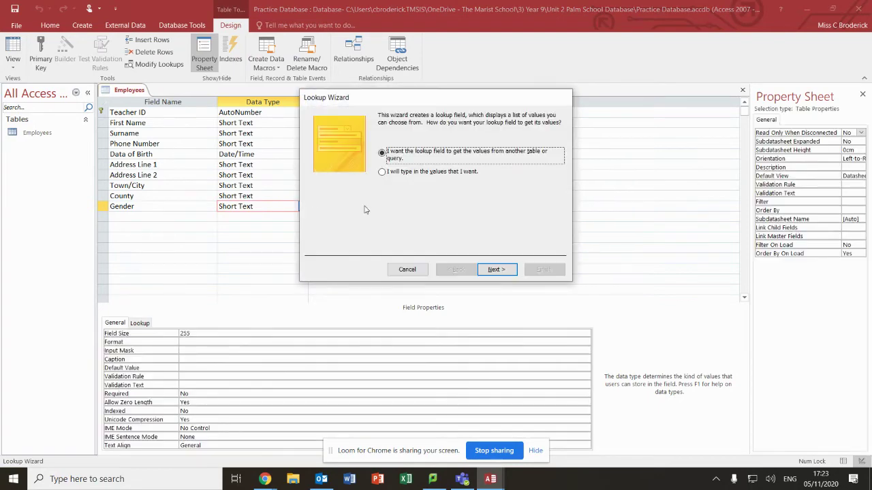
click(382, 172)
click(496, 269)
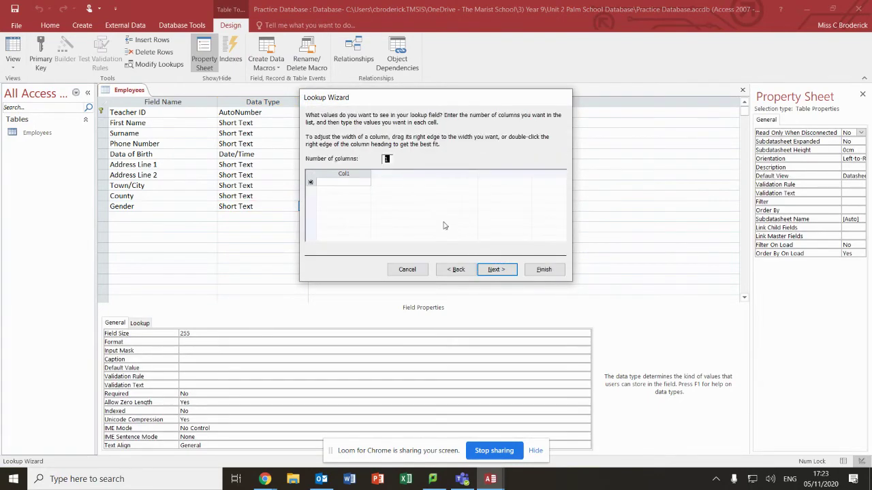
click(347, 182)
text(Male)
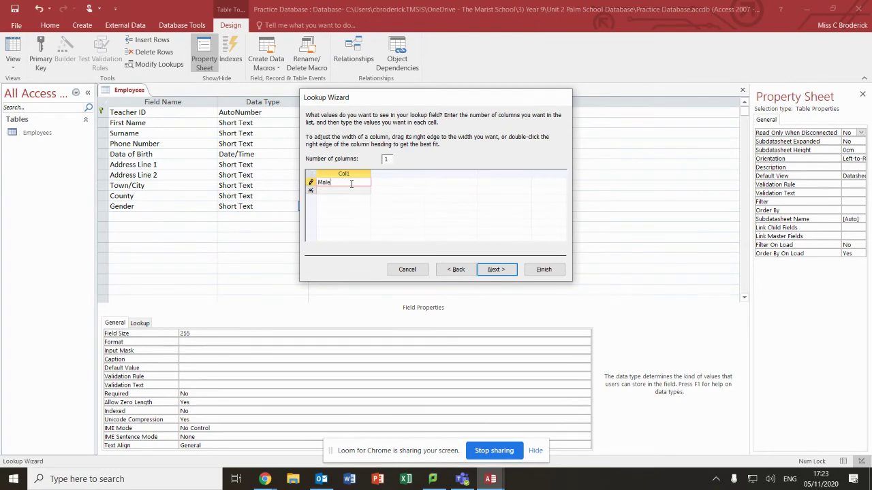
click(350, 191)
text(Female)
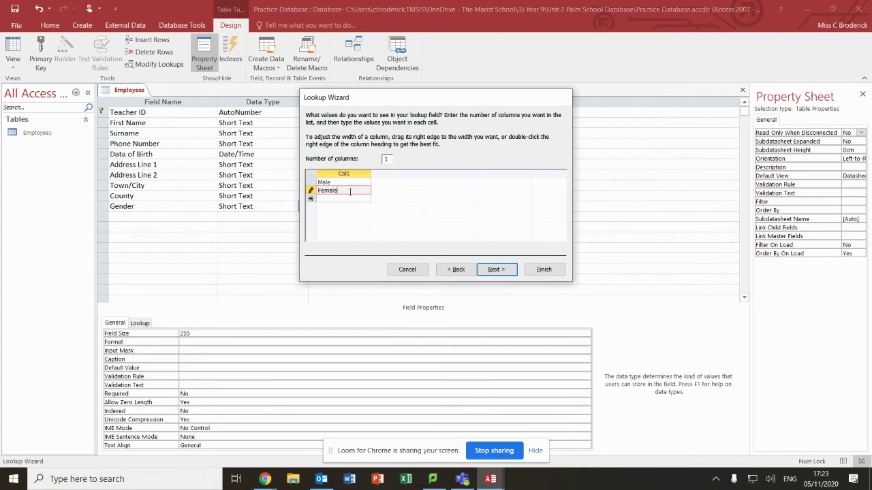
click(485, 268)
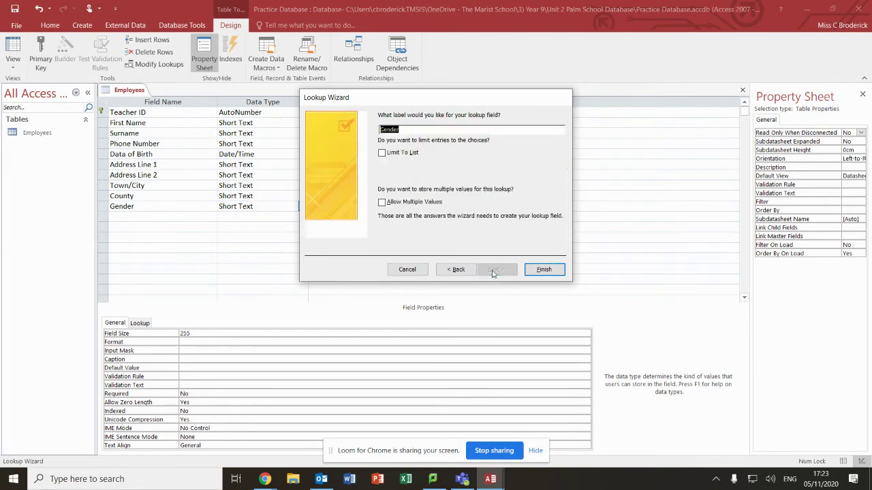
click(545, 270)
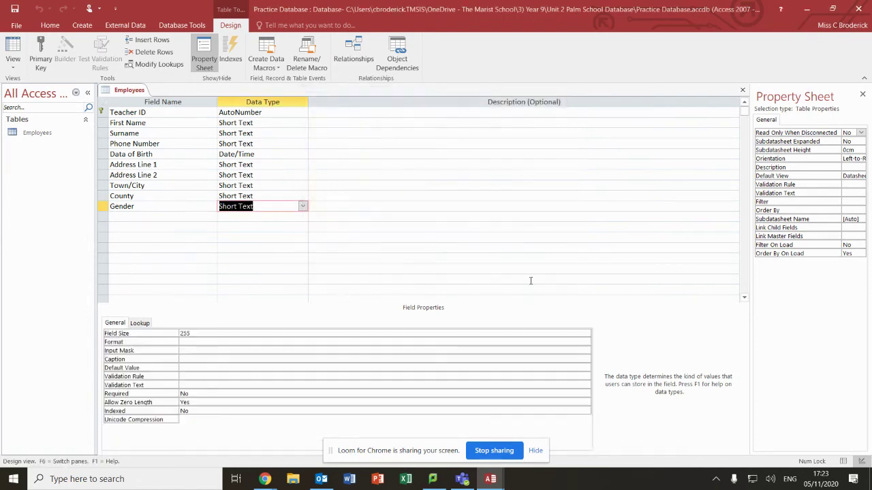
Add a Children in School? field with the Yes/No data type
click(131, 217)
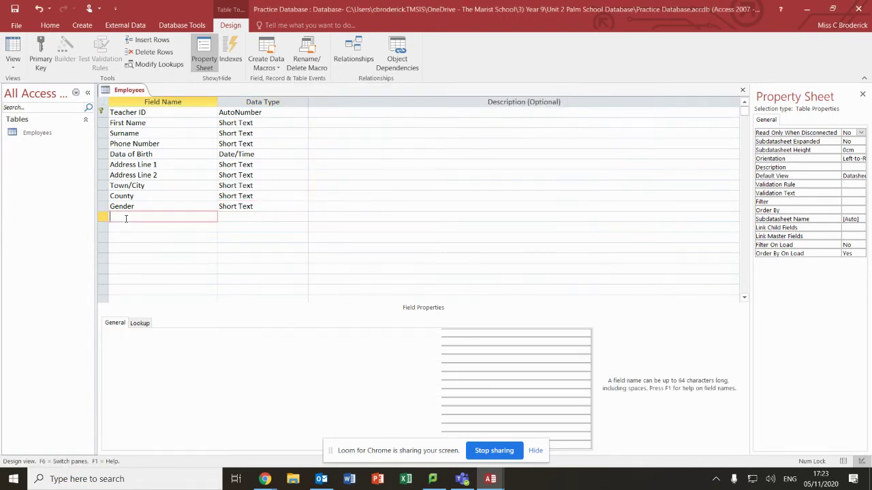
click(254, 216)
click(302, 216)
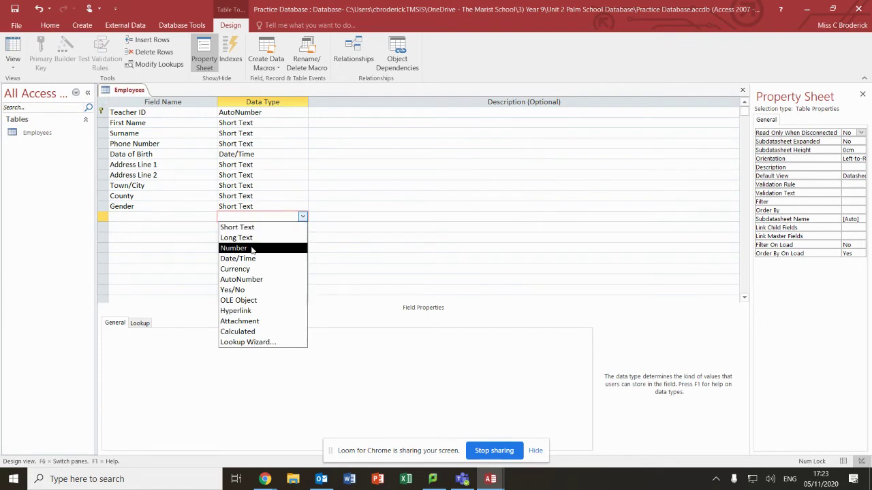
click(145, 217)
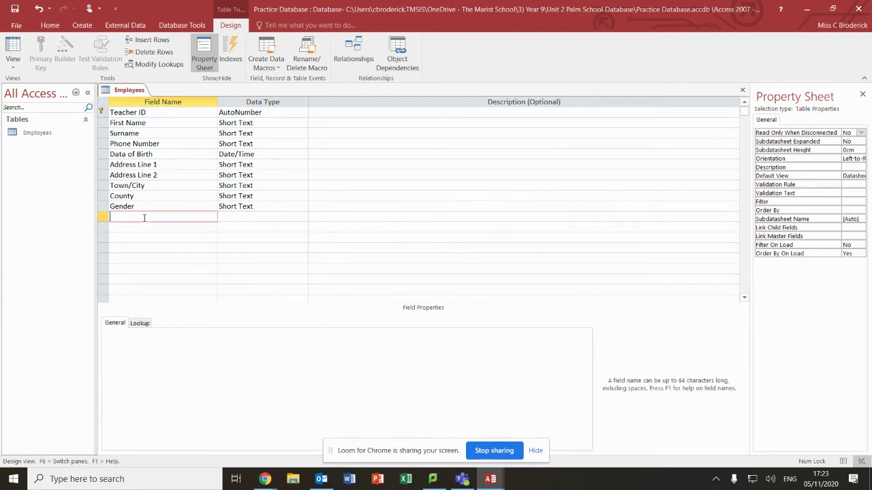
text(Children in School?)
click(227, 219)
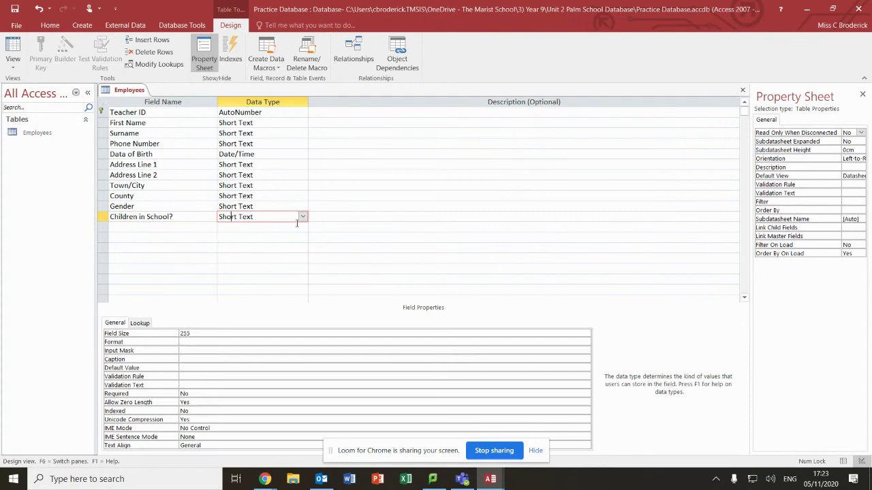
click(302, 217)
click(240, 294)
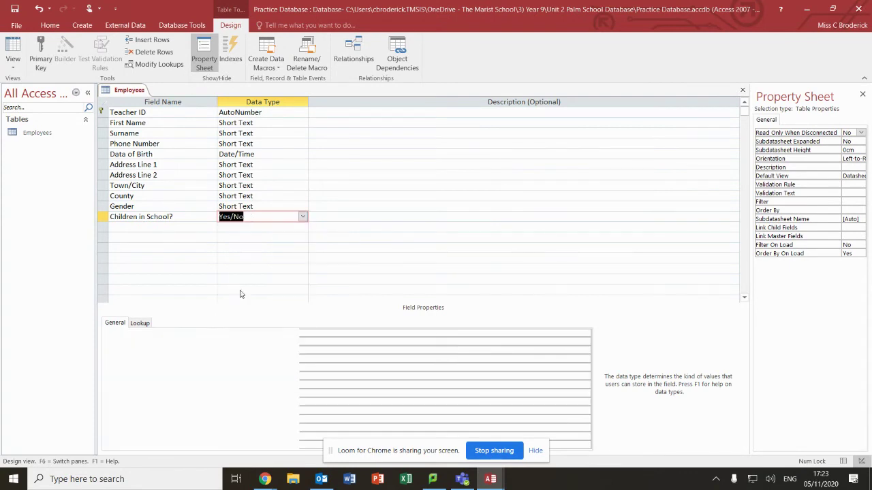
Add a No of Children in School field with the Number data type
click(162, 228)
text(No of Chi)
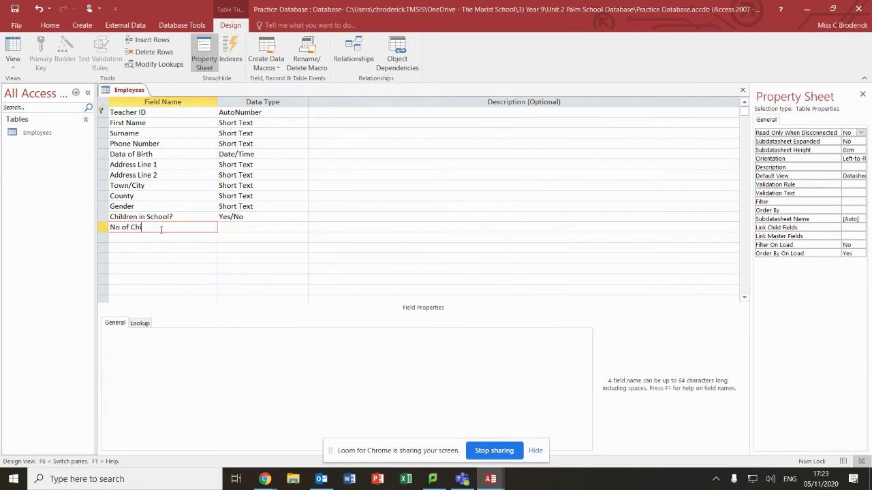
text(ldren in School)
click(262, 227)
click(303, 227)
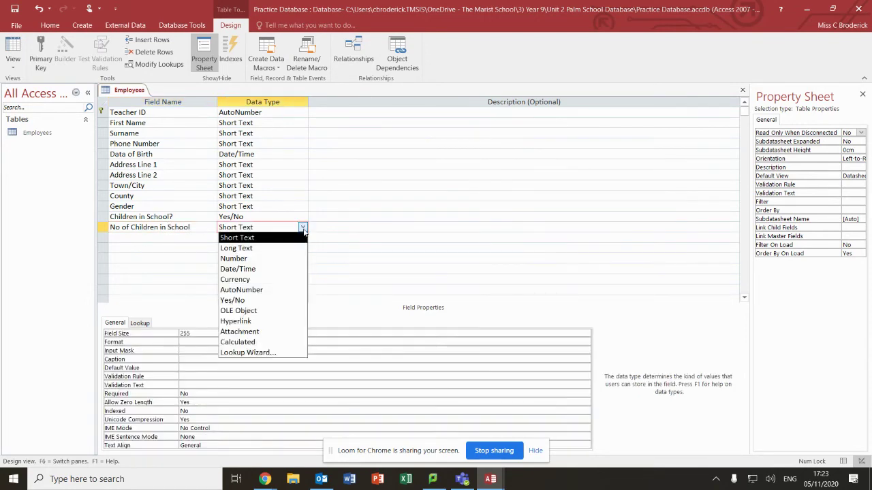
click(240, 259)
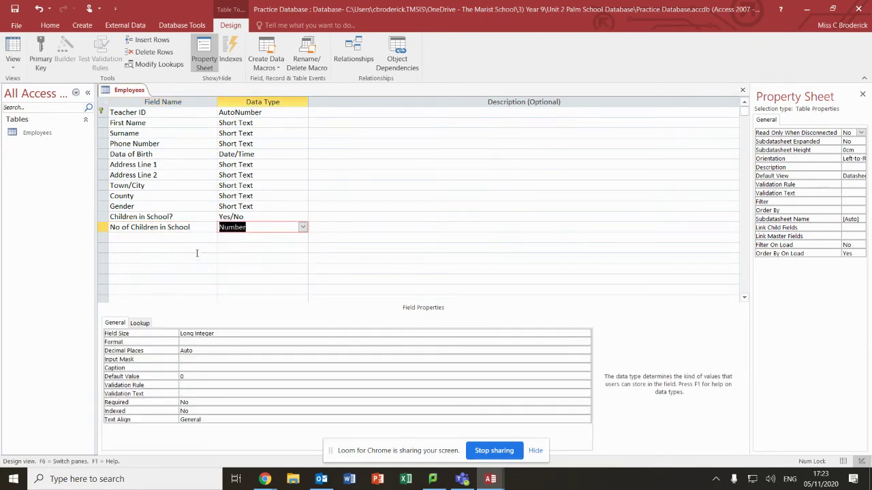
Add a Currency field named Pay and correct the field name to Date of Birth
click(183, 240)
text(Pay)
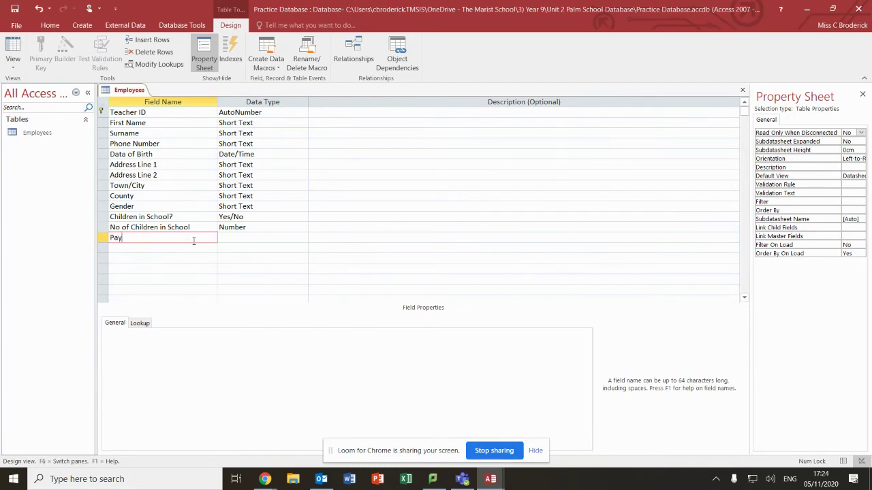
click(275, 240)
click(303, 237)
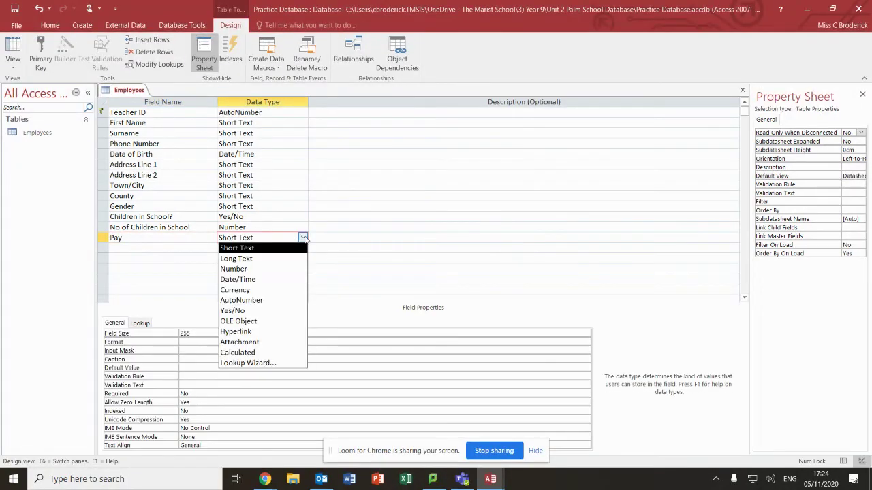
click(231, 290)
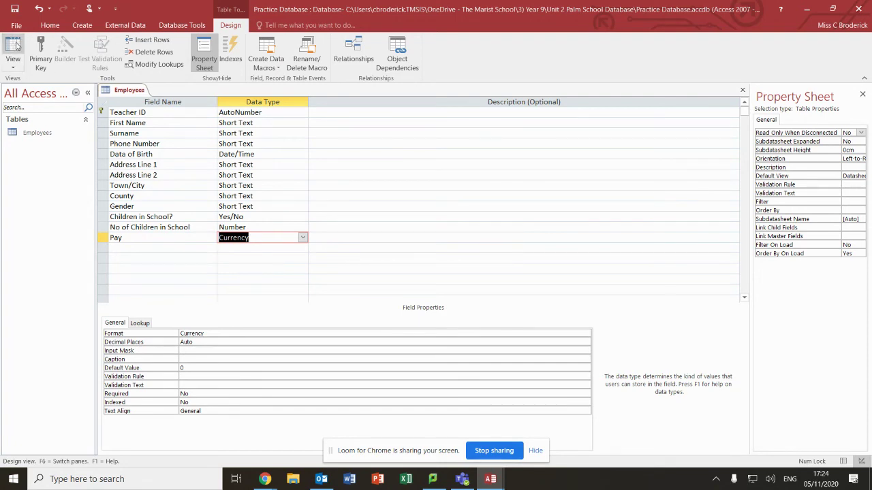
click(128, 154)
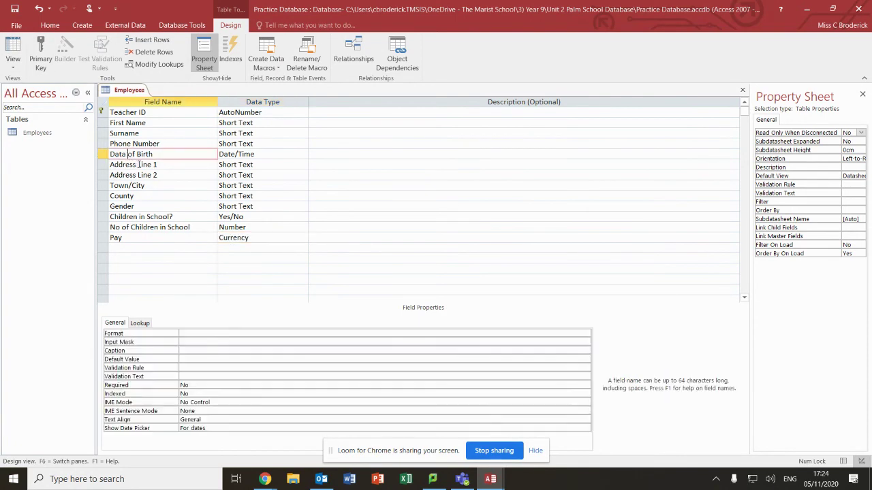
Save the Employees table and switch it to Datasheet View
click(13, 67)
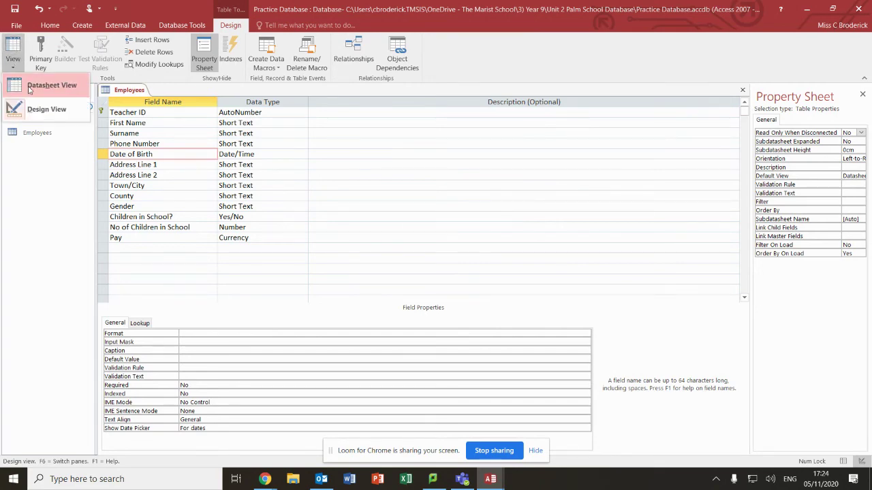
click(13, 46)
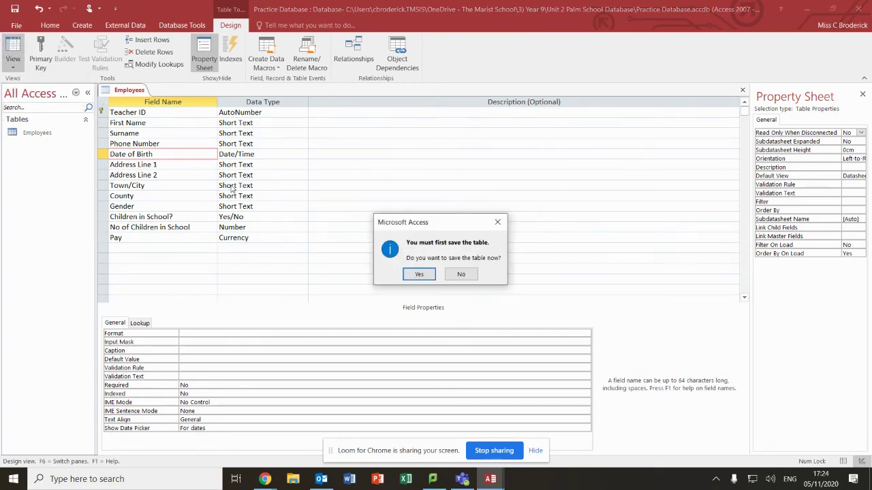
click(426, 275)
click(186, 114)
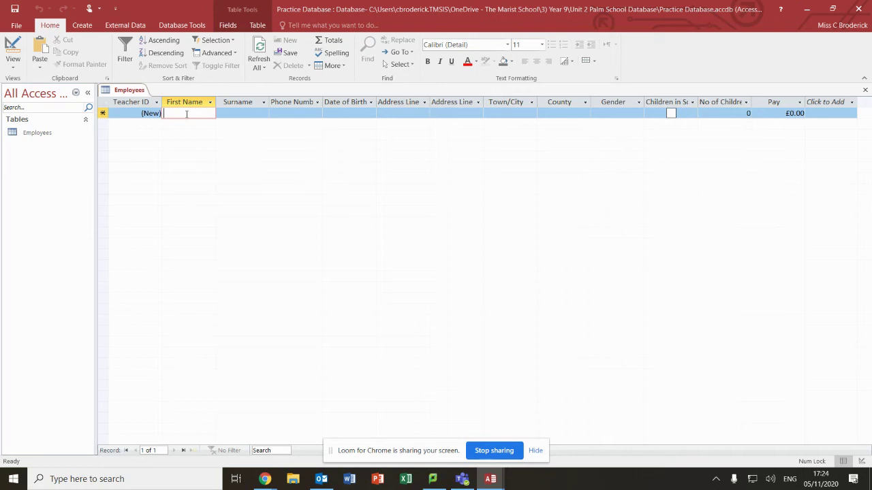
text(Joe)
key(Tab)
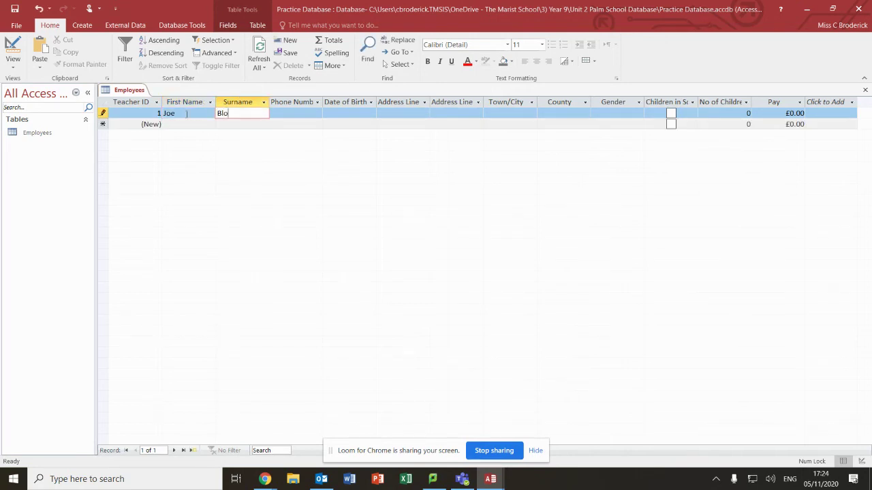
key(Tab)
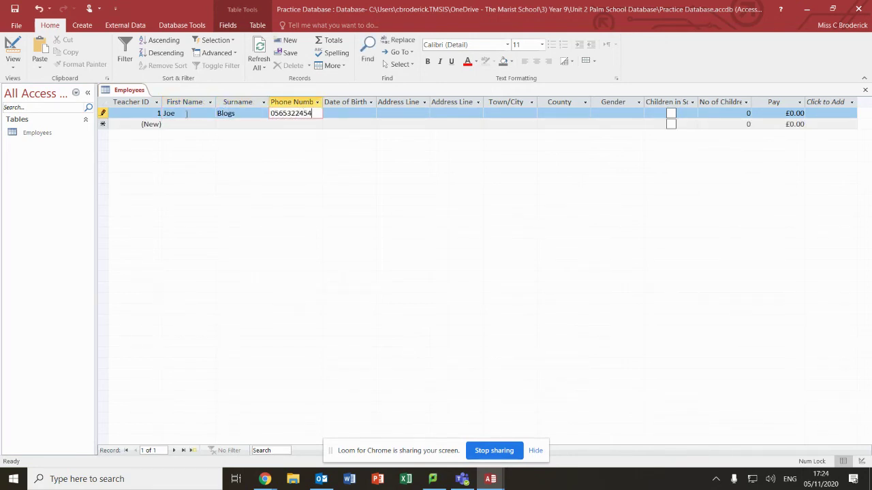
key(Tab)
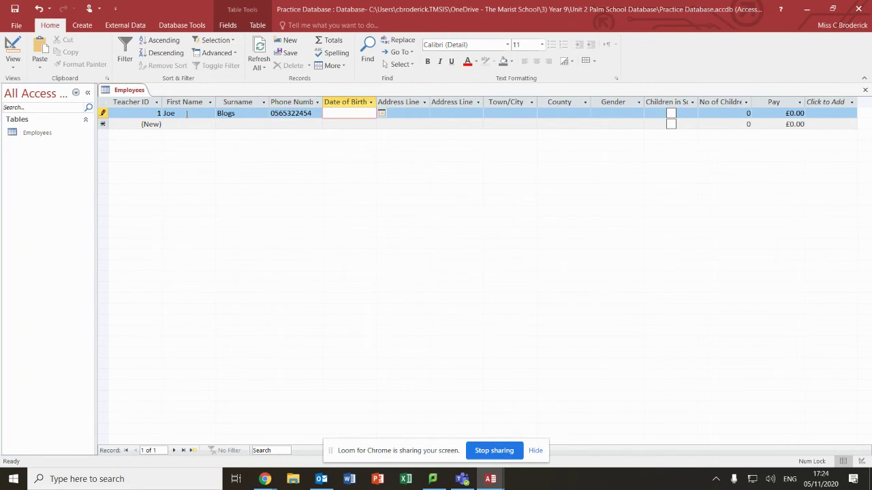
text(05/08/1980)
key(Tab)
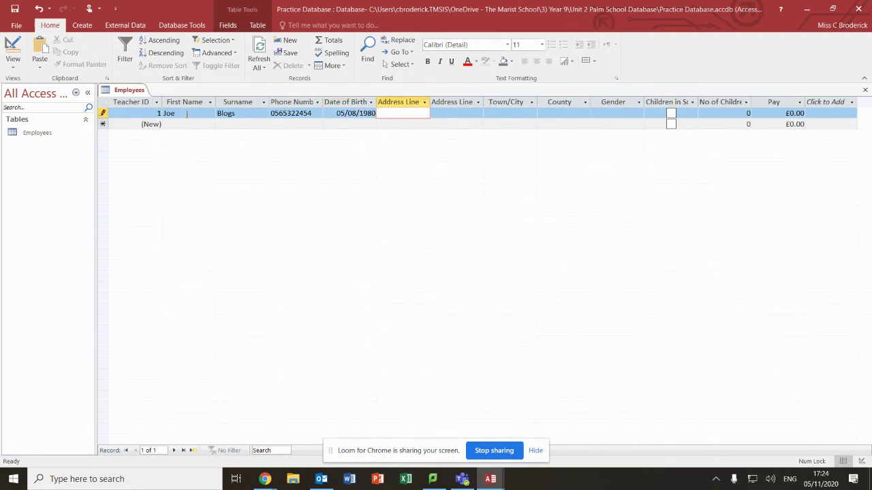
text(kjb)
key(Tab)
text(kjb)
key(Tab)
text(kjb)
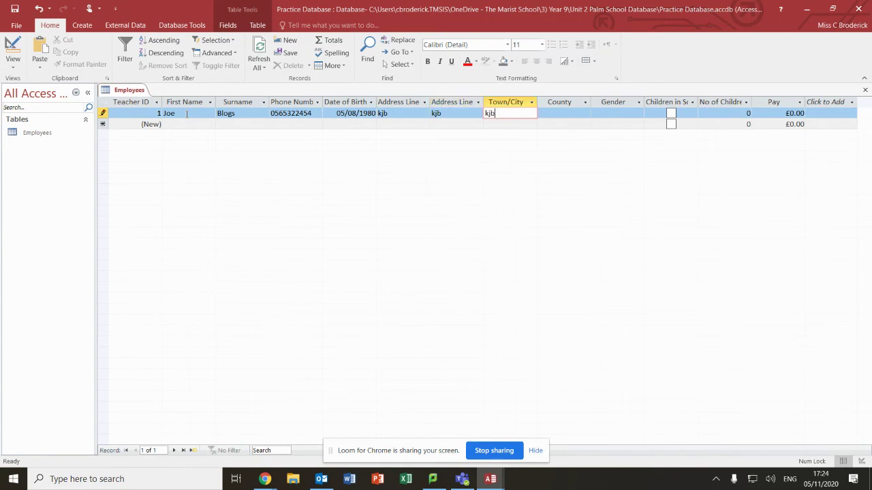
key(Tab)
key(Tab)
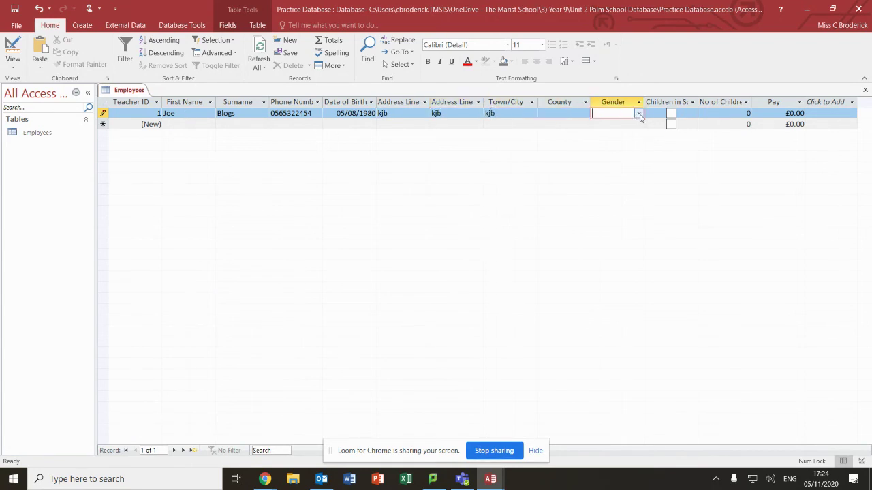
Leave Gender unselected and tick Children in School? for the first record
click(638, 113)
key(Escape)
click(676, 115)
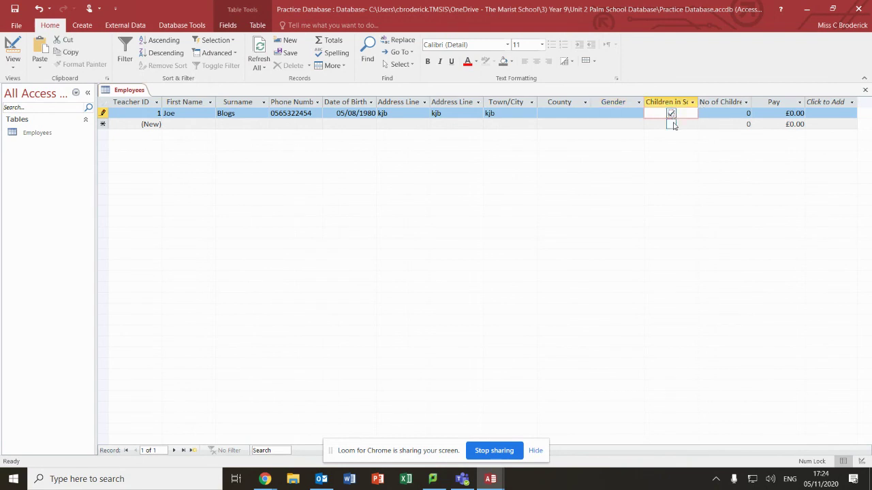
click(671, 114)
Enter the invalid text 'sa;kldjflknasd' in No of Children in School and view the Number type error
click(739, 117)
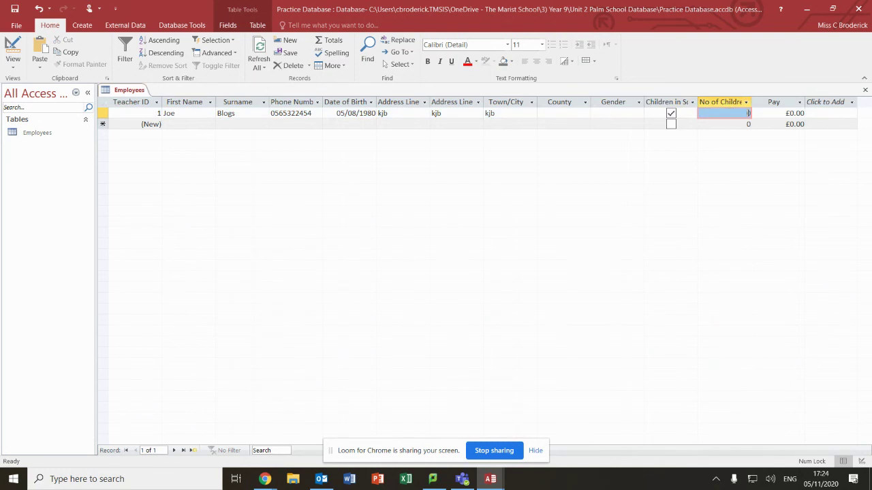
text(sa;kldjflknasdf)
click(777, 113)
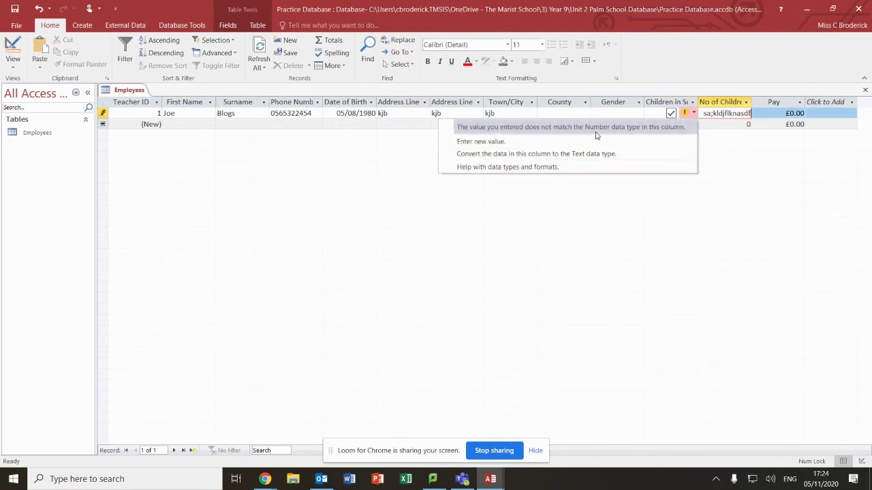
Overwrite the rejected text with 2 and move on to the Pay field
click(736, 113)
triple_click(736, 114)
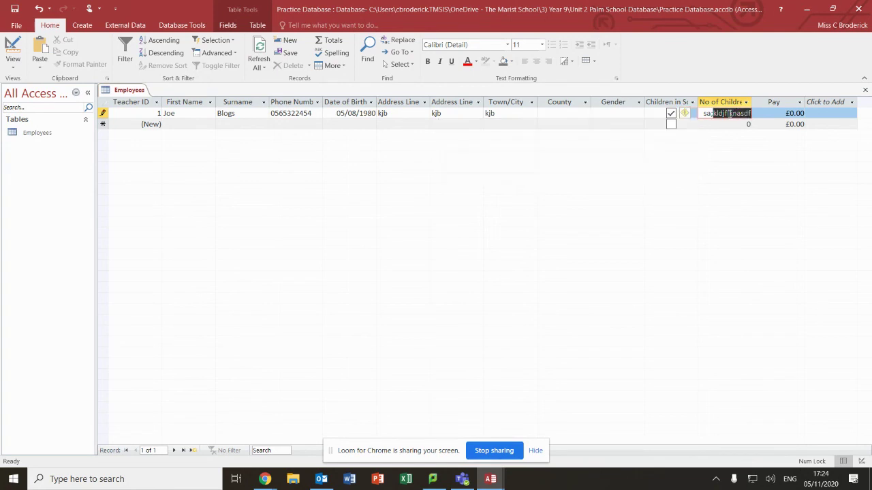
text(2)
click(792, 116)
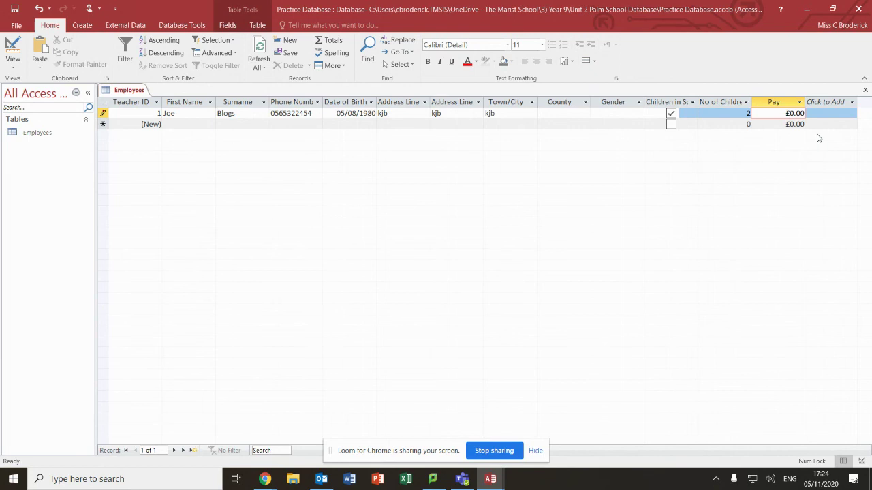